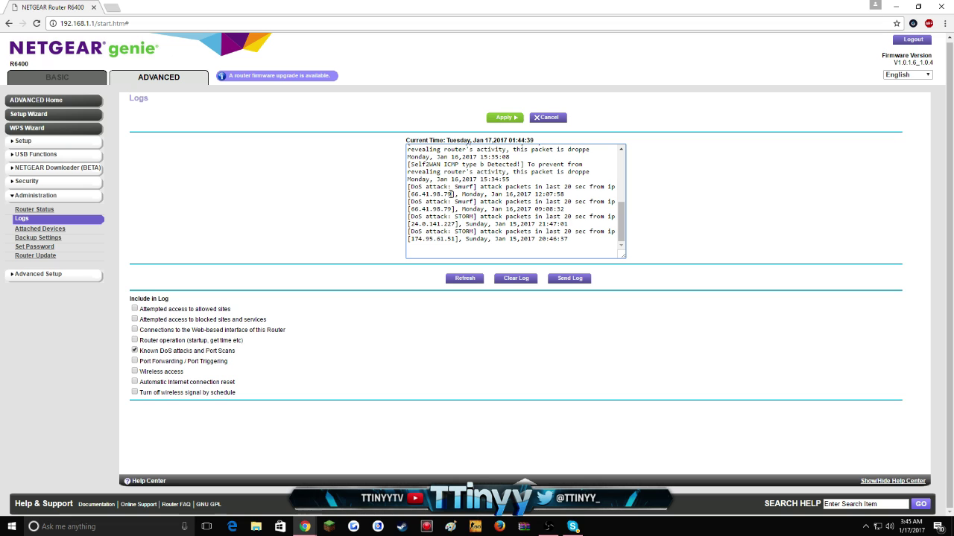
Copy the source IP address of the Smurf attack entry logged at 12:07:58 in the router log
{"action": "left_click_drag", "start_coordinate": [451, 193], "coordinate": [409, 192]}
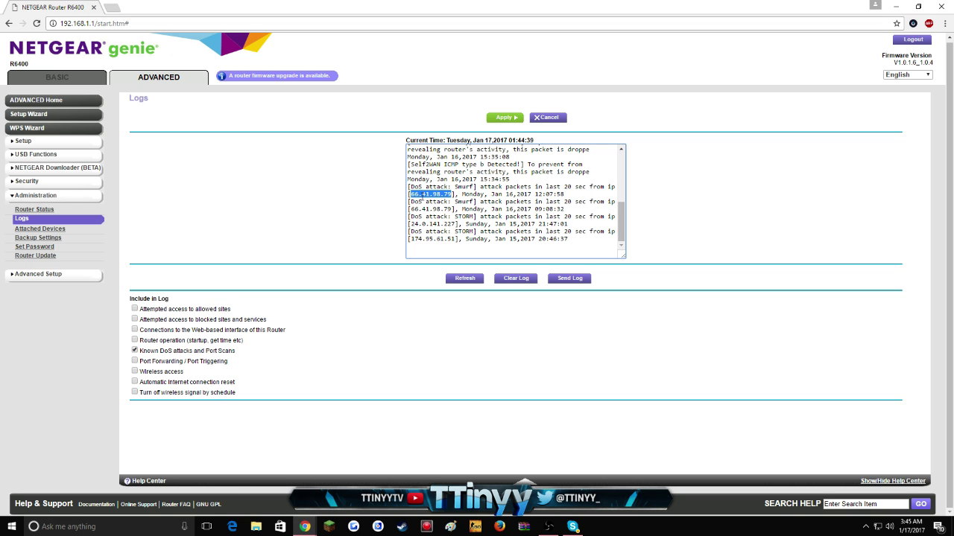
{"action": "right_click", "coordinate": [422, 200]}
{"action": "left_click", "coordinate": [439, 203]}
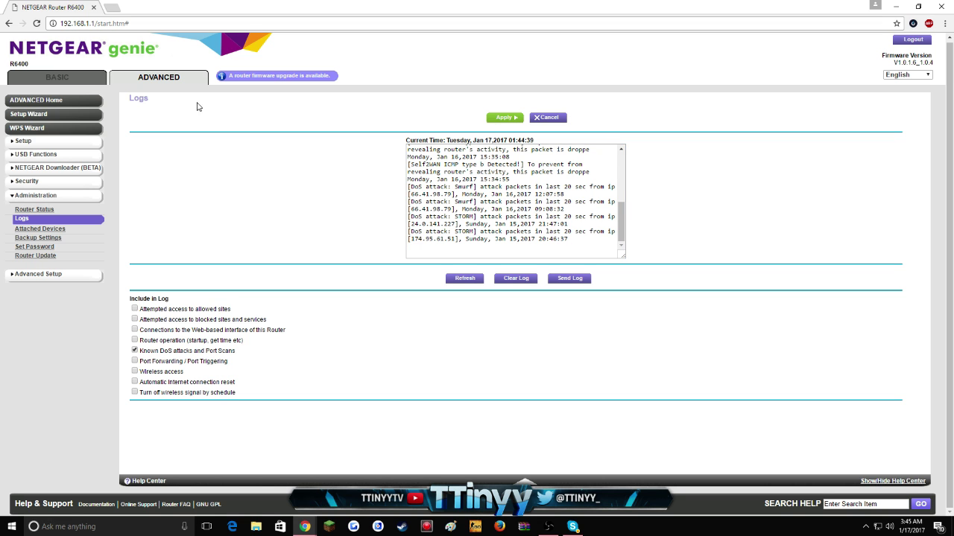
Open the IP Lookup tool of whatismyipaddress.com in a new browser tab
{"action": "left_click", "coordinate": [112, 7]}
{"action": "type", "text": "whatismyipaddress.com"}
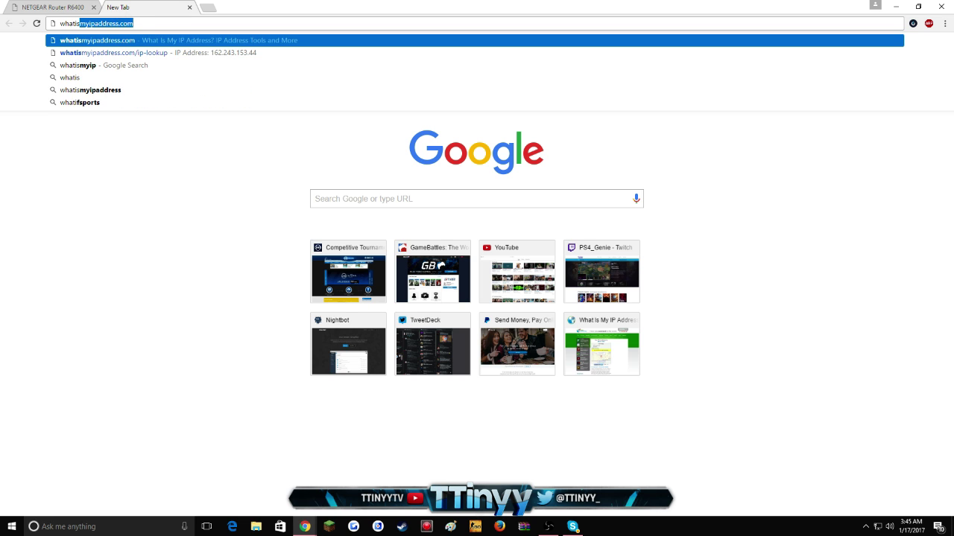
{"action": "key", "text": "Return"}
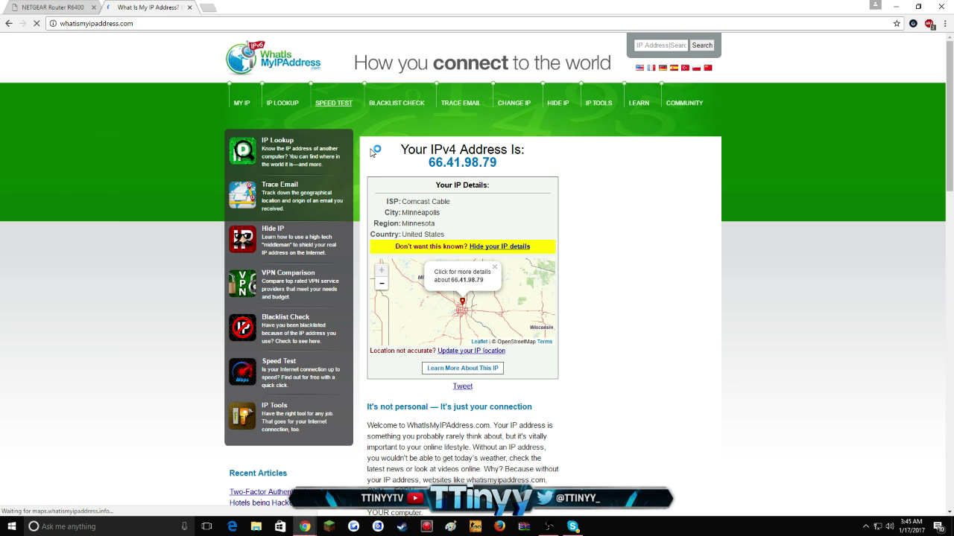
{"action": "left_click", "coordinate": [300, 102]}
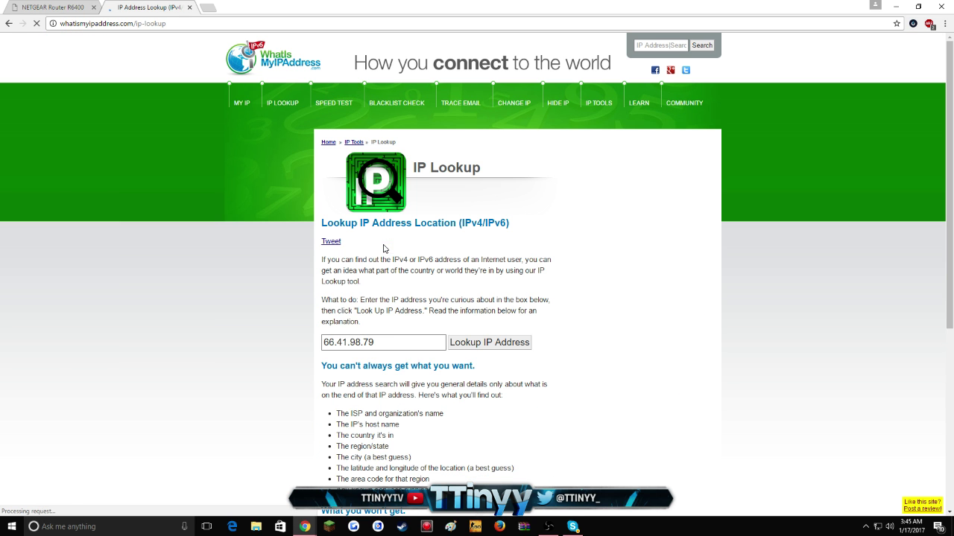
Replace the prefilled address with the copied IP address and run the lookup
{"action": "right_click", "coordinate": [373, 346]}
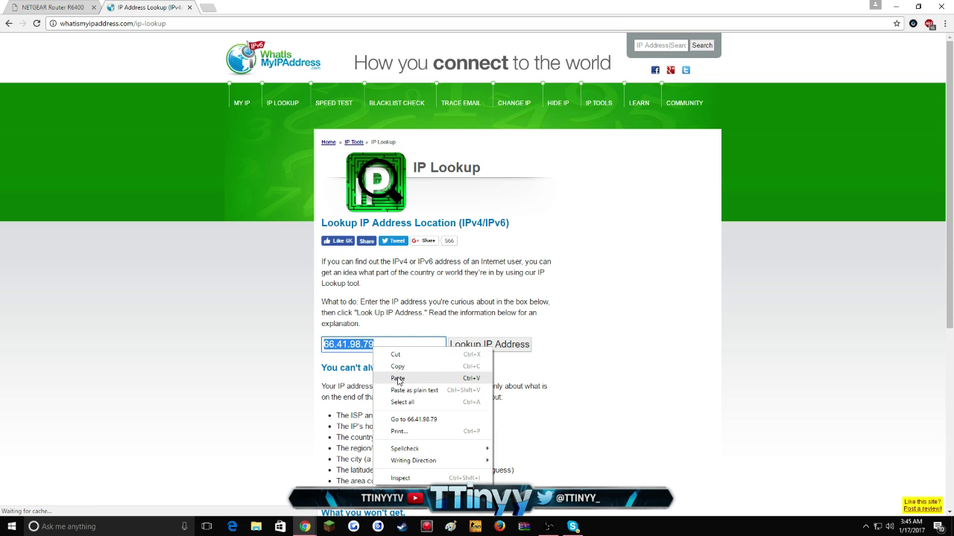
{"action": "left_click", "coordinate": [377, 380]}
{"action": "left_click", "coordinate": [488, 345]}
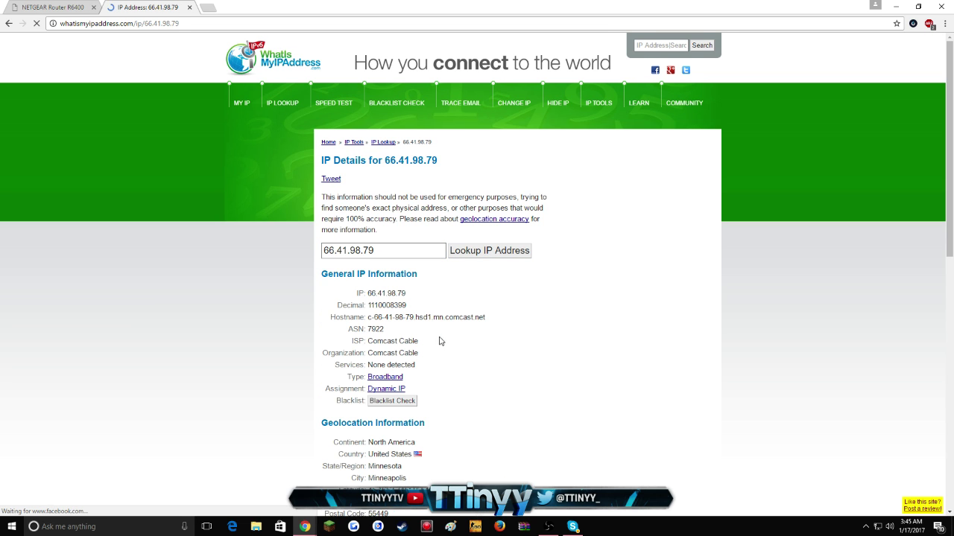
Examine the general IP and geolocation information for the address, including the map, and close the lookup tab
{"action": "scroll", "coordinate": [441, 347], "scroll_direction": "down", "scroll_amount": 2}
{"action": "scroll", "coordinate": [547, 362], "scroll_direction": "down", "scroll_amount": 1}
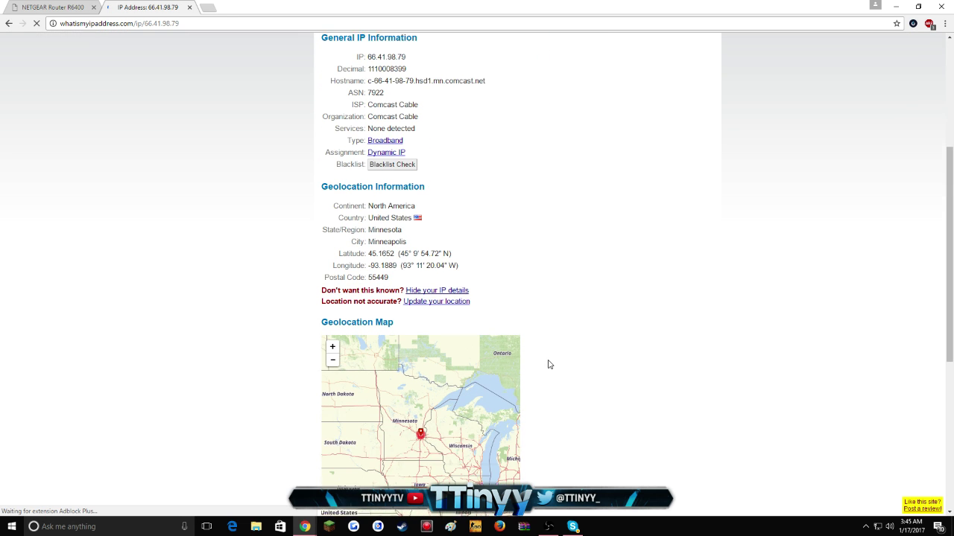
{"action": "scroll", "coordinate": [479, 330], "scroll_direction": "up", "scroll_amount": 3}
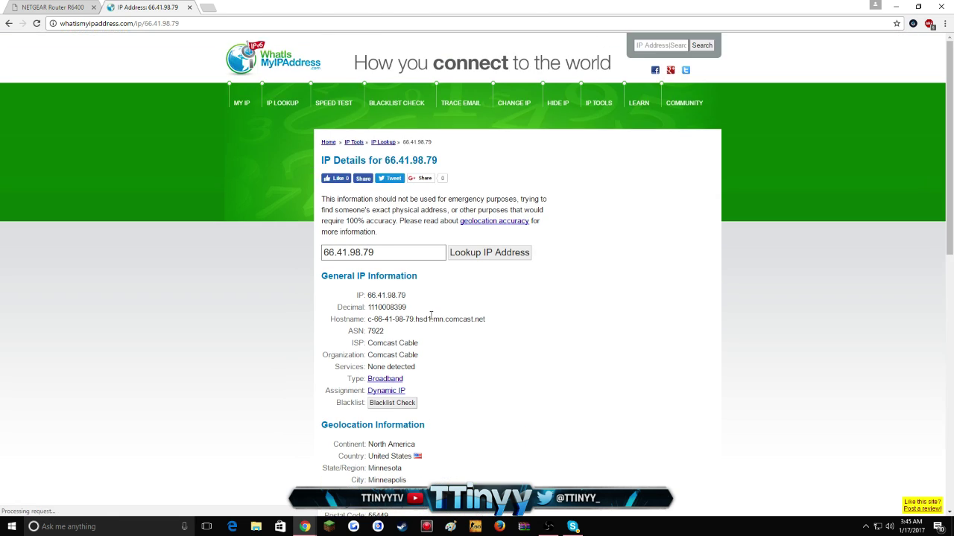
{"action": "scroll", "coordinate": [453, 317], "scroll_direction": "down", "scroll_amount": 2}
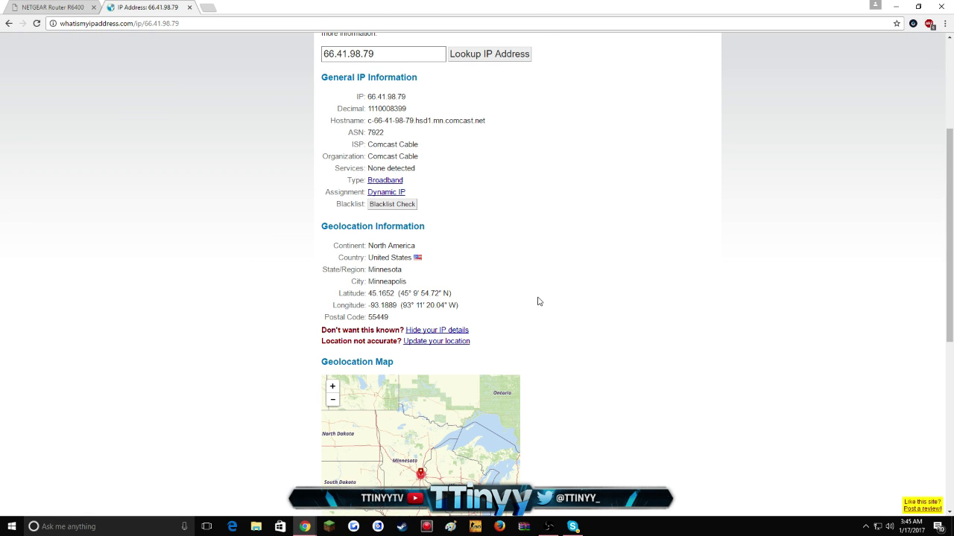
{"action": "scroll", "coordinate": [481, 290], "scroll_direction": "down", "scroll_amount": 1}
{"action": "scroll", "coordinate": [589, 380], "scroll_direction": "down", "scroll_amount": 2}
{"action": "scroll", "coordinate": [546, 356], "scroll_direction": "up", "scroll_amount": 4}
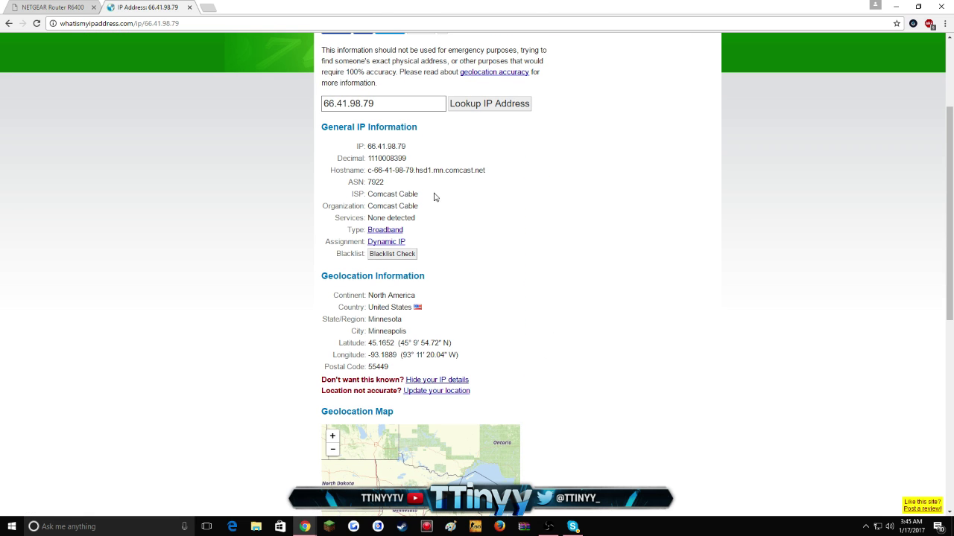
{"action": "left_click", "coordinate": [189, 6]}
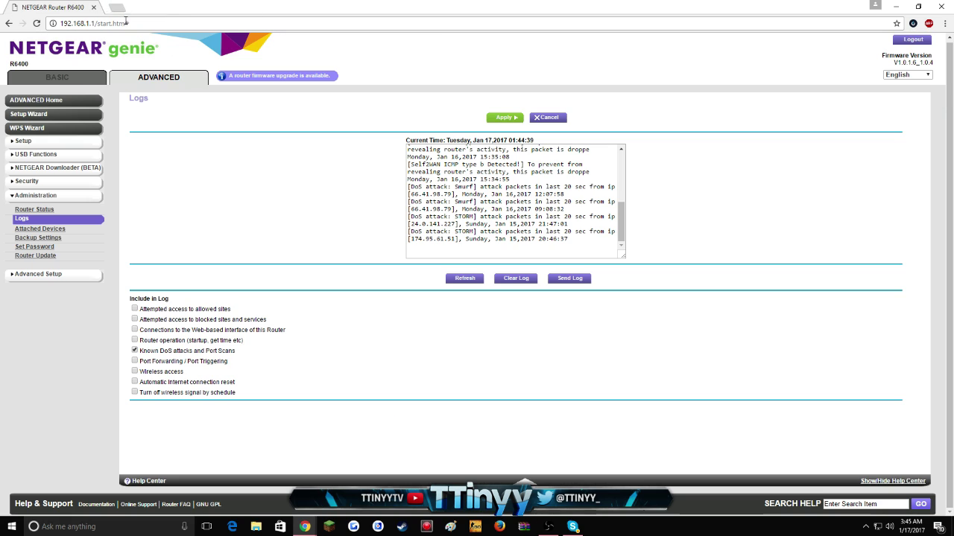
Open the router's basic Internet Setup page with the router MAC address options
{"action": "left_click", "coordinate": [54, 78]}
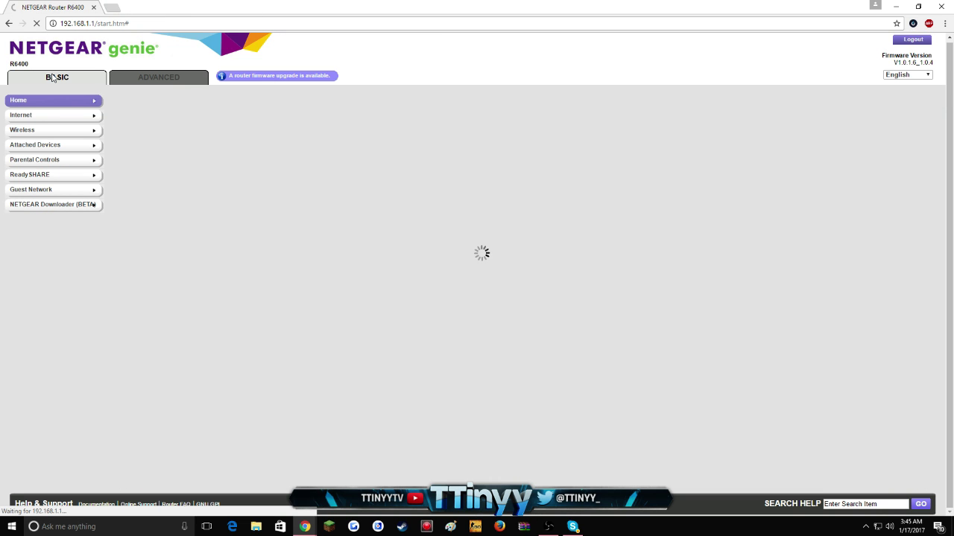
{"action": "left_click", "coordinate": [37, 115]}
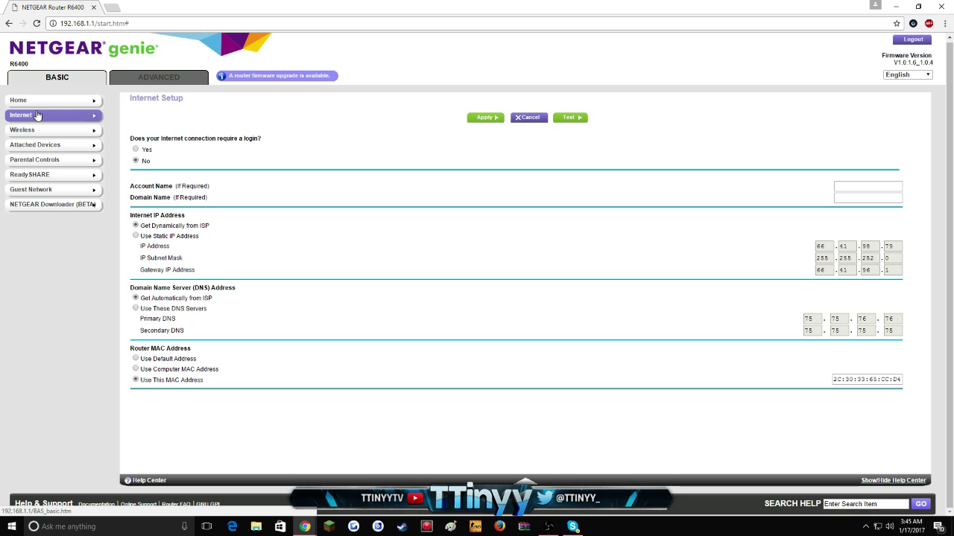
{"action": "mouse_move", "coordinate": [129, 384]}
{"action": "left_mouse_down"}
{"action": "mouse_move", "coordinate": [224, 384]}
{"action": "mouse_move", "coordinate": [127, 383]}
{"action": "left_mouse_up"}
{"action": "left_click", "coordinate": [126, 381]}
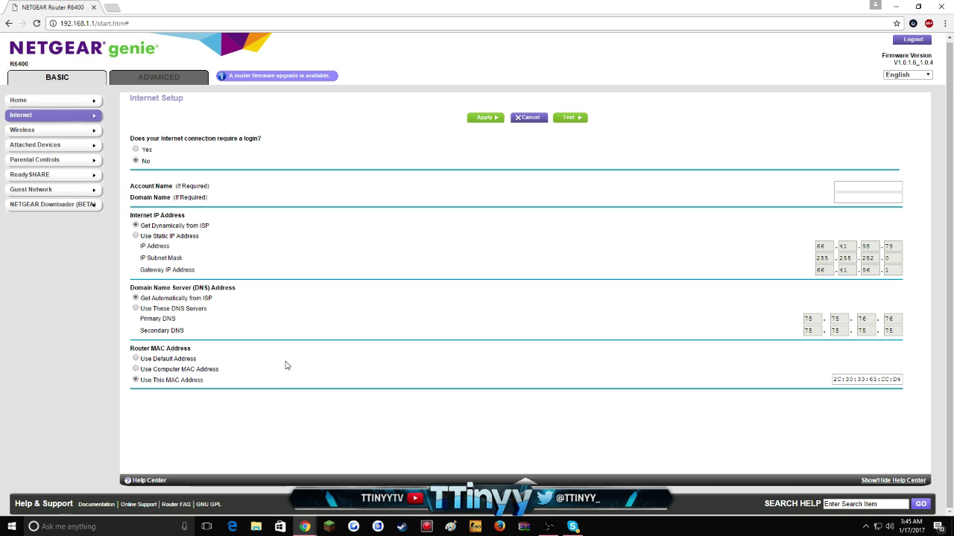
Try the Use Default Address option for the router MAC address, and switch back to Use This MAC Address
{"action": "left_click", "coordinate": [135, 360]}
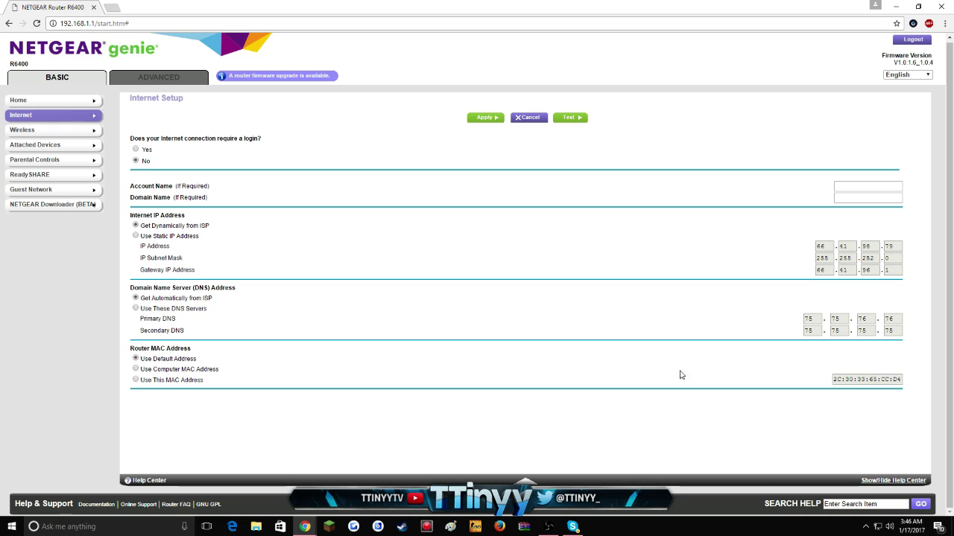
{"action": "triple_click", "coordinate": [879, 381]}
{"action": "left_click", "coordinate": [830, 382]}
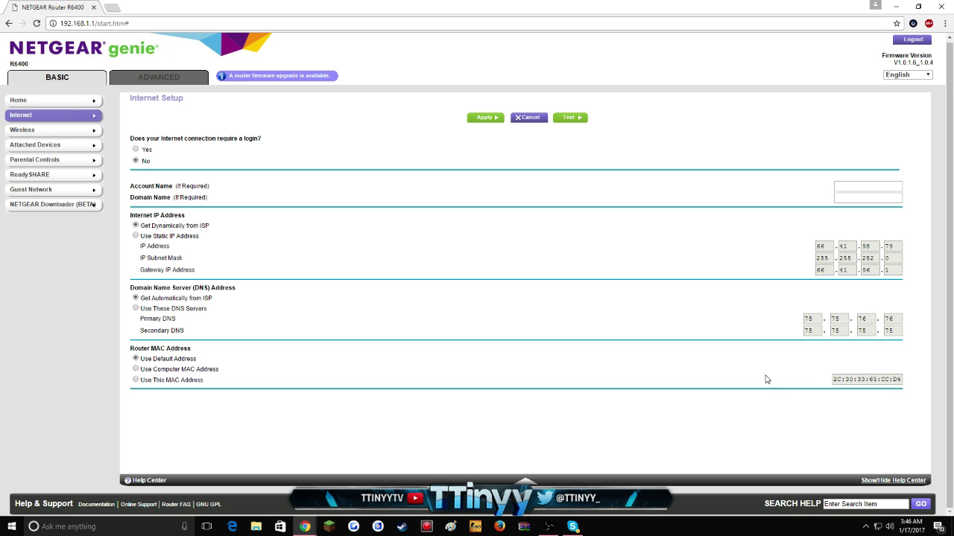
{"action": "left_click", "coordinate": [136, 380]}
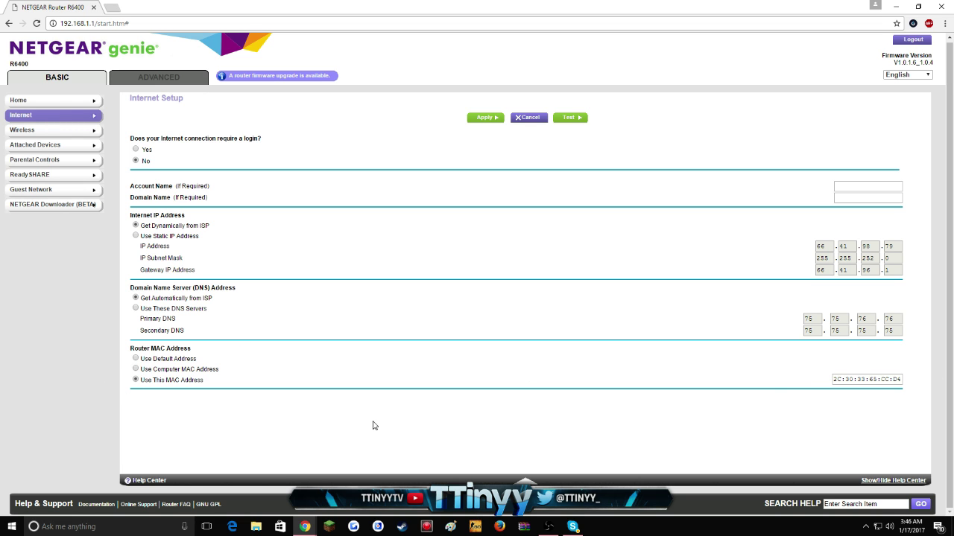
Try replacement characters such as D1 for the last pair of the custom router MAC address, and clear that pair
{"action": "left_click", "coordinate": [900, 380]}
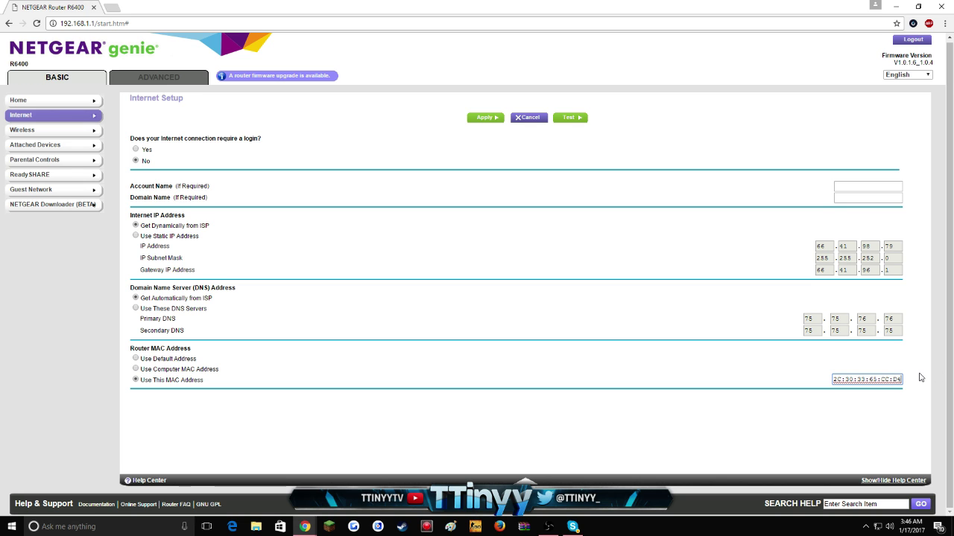
{"action": "key", "text": "BackSpace"}
{"action": "key", "text": "BackSpace"}
{"action": "key", "text": "BackSpace"}
{"action": "type", "text": "ab"}
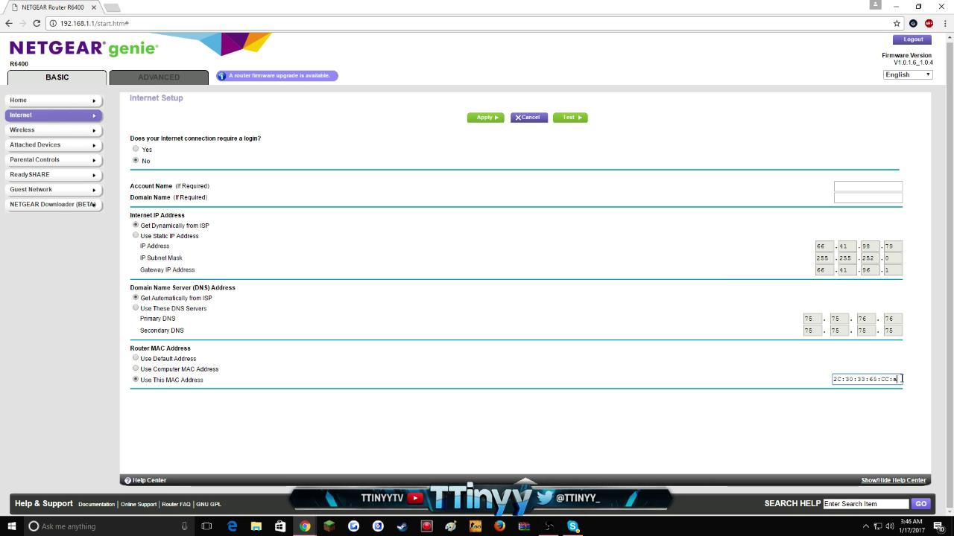
{"action": "key", "text": "BackSpace"}
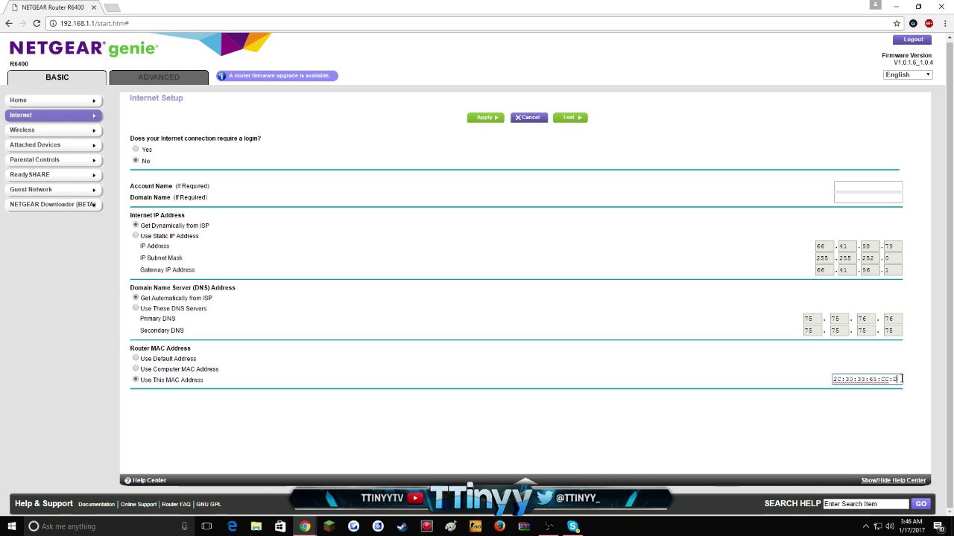
{"action": "type", "text": "1"}
{"action": "key", "text": "BackSpace"}
{"action": "key", "text": "BackSpace"}
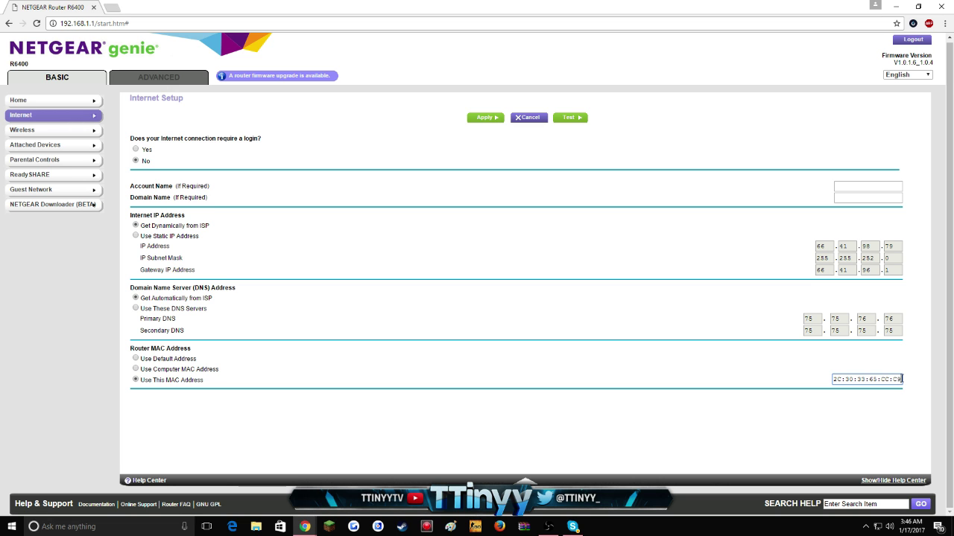
{"action": "key", "text": "BackSpace"}
Check the current public IP address on whatismyipaddress.com in a new browser tab
{"action": "left_click", "coordinate": [113, 9]}
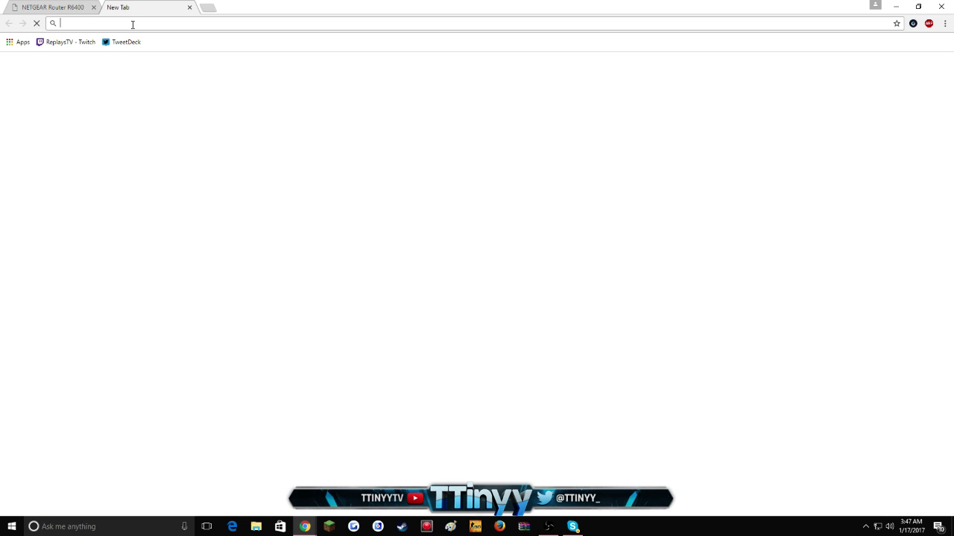
{"action": "type", "text": "whatismyipaddress.com"}
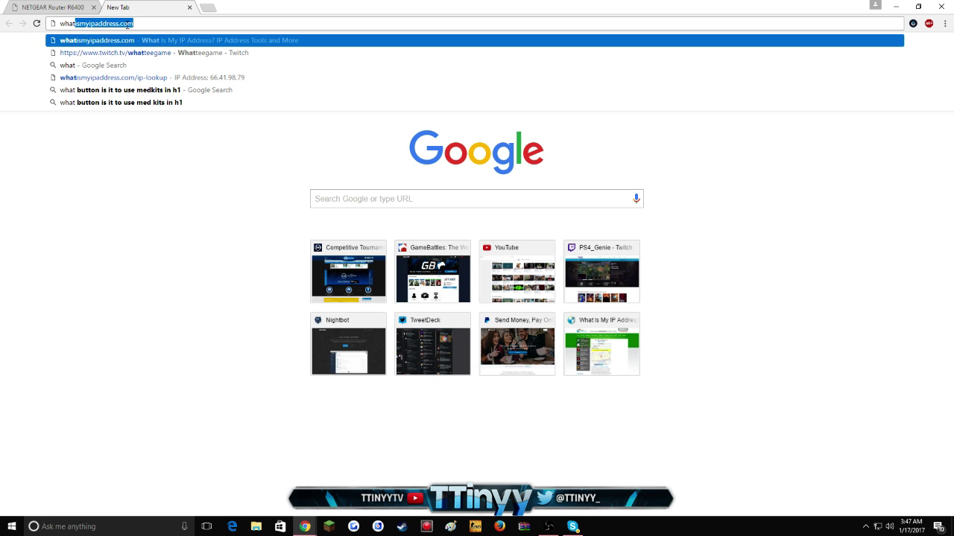
{"action": "key", "text": "Return"}
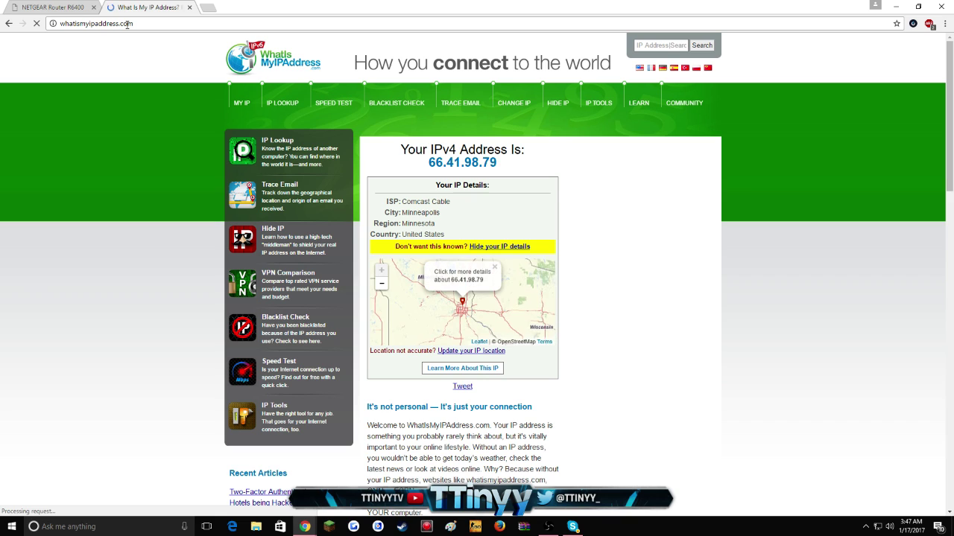
{"action": "left_click_drag", "start_coordinate": [497, 163], "coordinate": [425, 164]}
{"action": "left_click", "coordinate": [419, 164]}
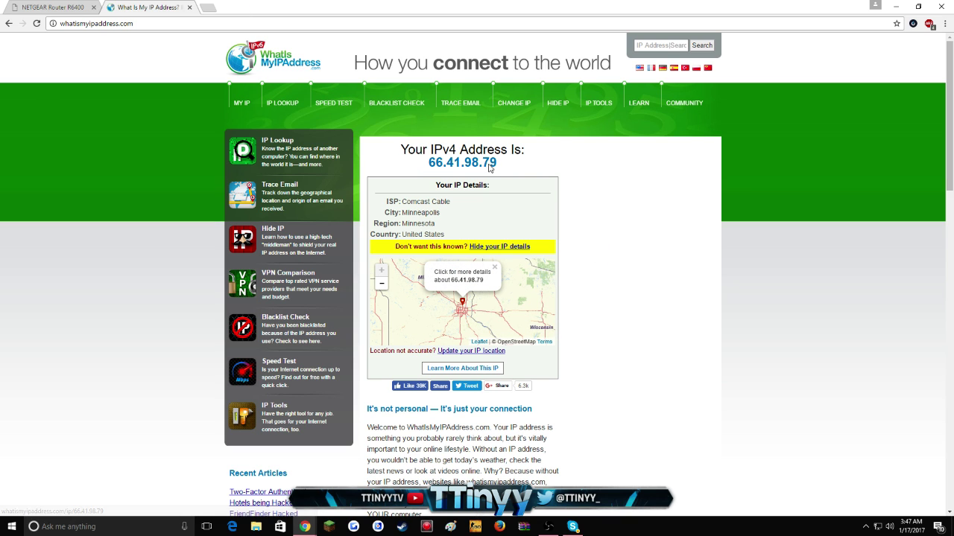
{"action": "left_click_drag", "start_coordinate": [524, 162], "coordinate": [430, 161]}
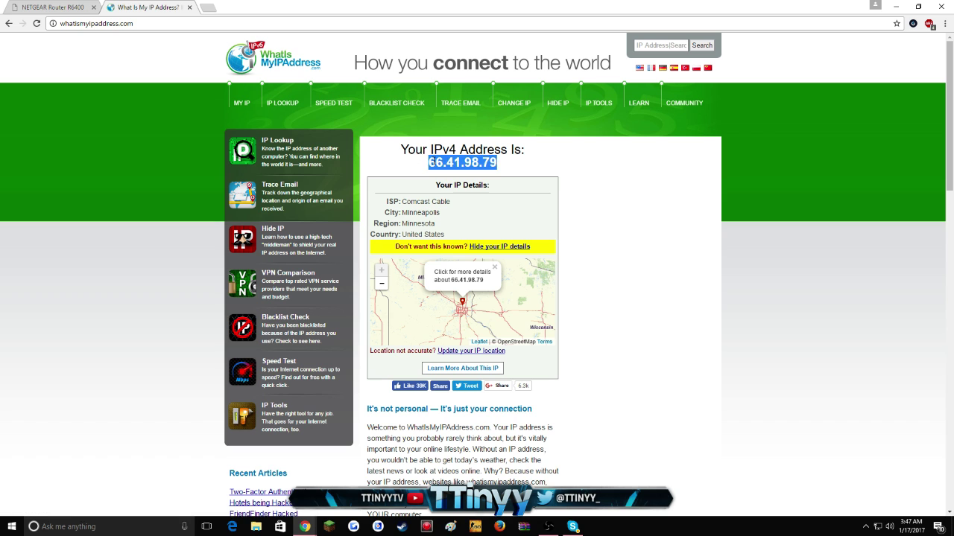
{"action": "left_click", "coordinate": [426, 162]}
Check the current public IP address on ipchicken.com in the same tab
{"action": "left_click", "coordinate": [161, 25]}
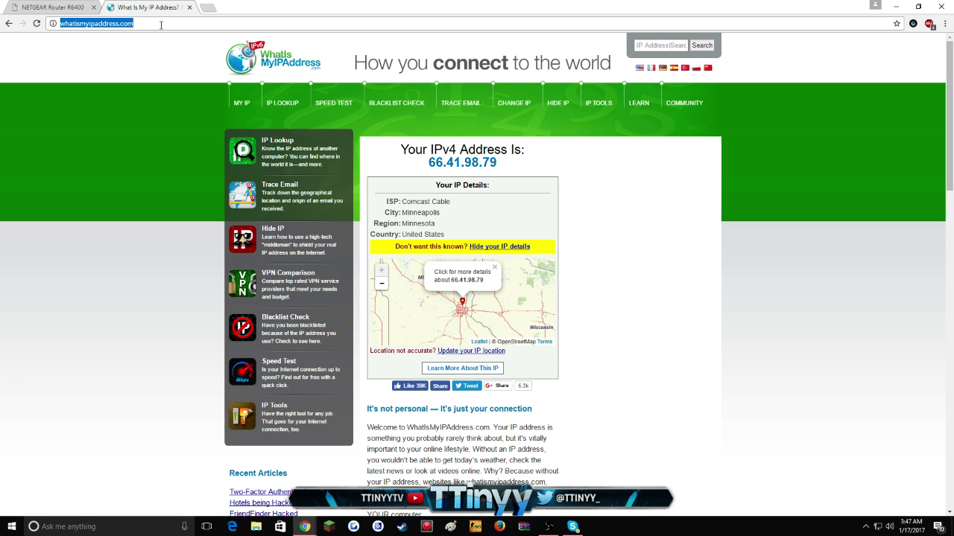
{"action": "type", "text": "ipchicken"}
{"action": "key", "text": "Return"}
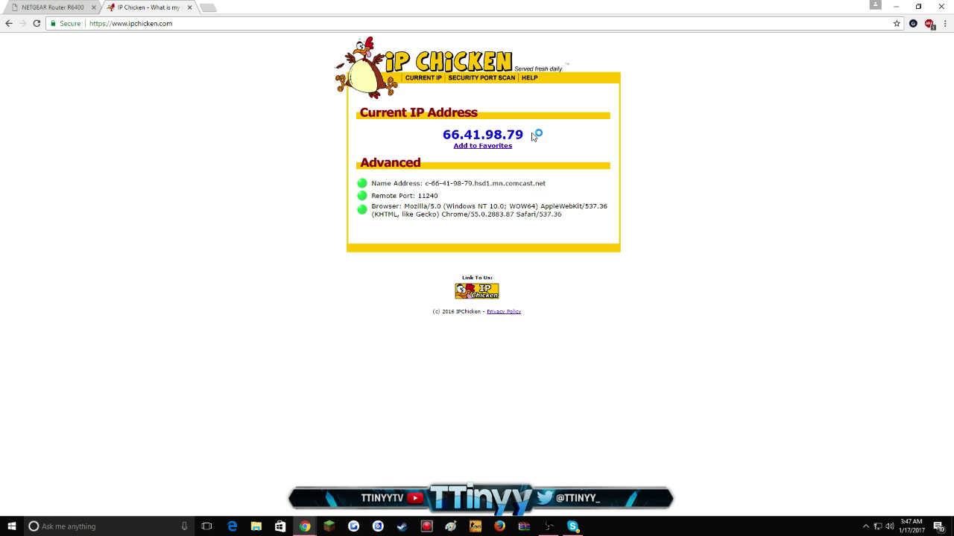
{"action": "left_click_drag", "start_coordinate": [533, 137], "coordinate": [553, 128]}
{"action": "left_click", "coordinate": [540, 142]}
{"action": "left_click", "coordinate": [434, 132]}
{"action": "left_click", "coordinate": [549, 134]}
Return to the router's Internet Setup page and place the cursor at the end of the custom MAC address
{"action": "left_click", "coordinate": [43, 6]}
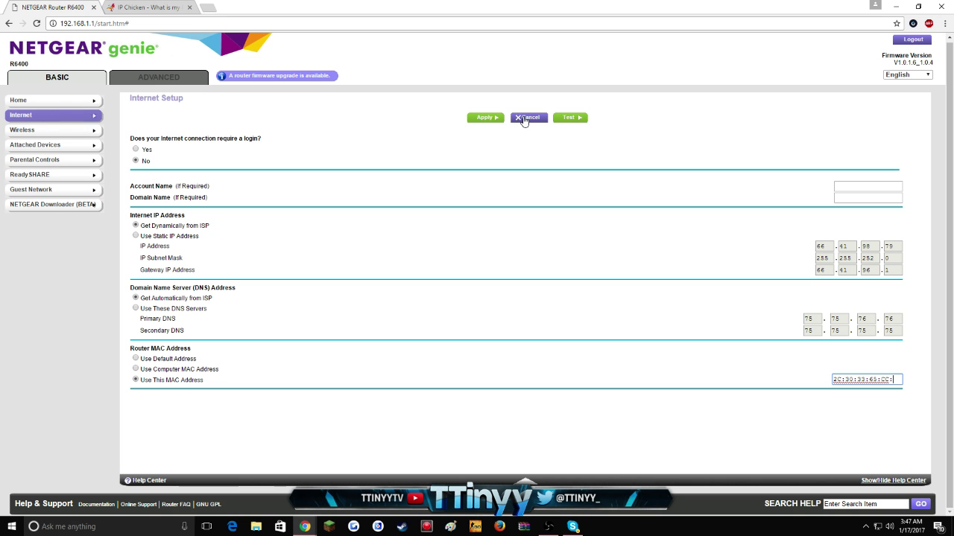
{"action": "double_click", "coordinate": [899, 377]}
{"action": "left_click", "coordinate": [899, 379]}
Load ipchicken.com again to recheck the public IP address, and close that tab
{"action": "left_click", "coordinate": [112, 6]}
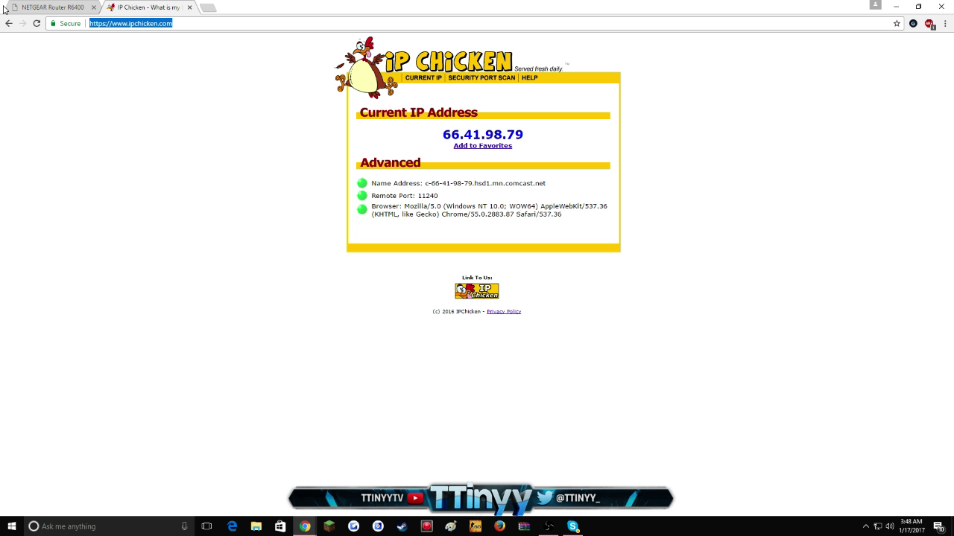
{"action": "type", "text": "ipchicken"}
{"action": "key", "text": "Return"}
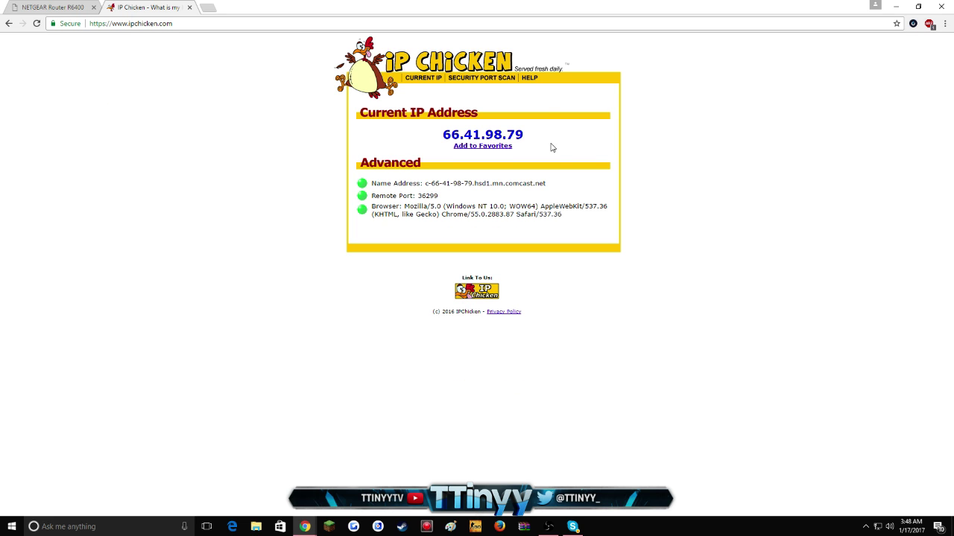
{"action": "left_click_drag", "start_coordinate": [552, 147], "coordinate": [529, 127]}
{"action": "left_click", "coordinate": [529, 136]}
{"action": "left_click_drag", "start_coordinate": [441, 135], "coordinate": [536, 134]}
{"action": "left_click", "coordinate": [533, 135]}
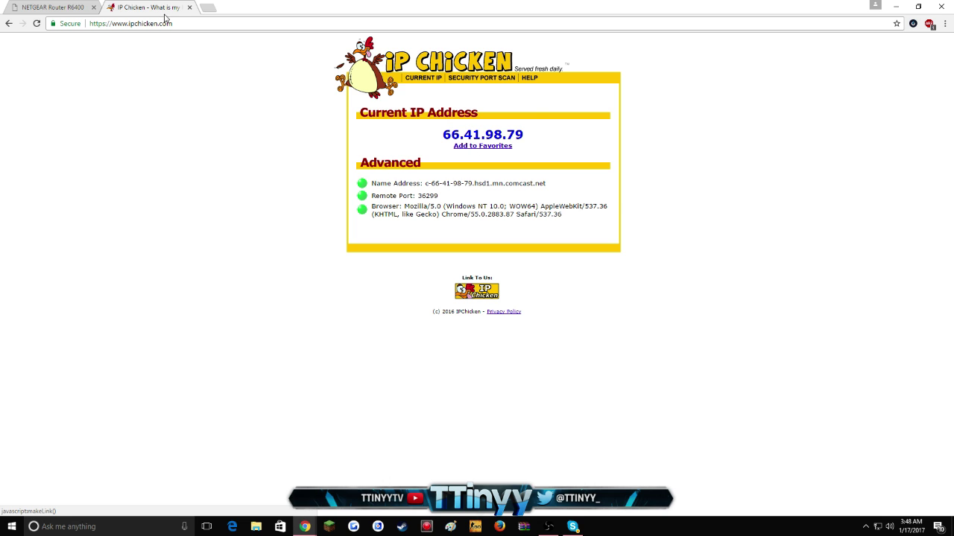
{"action": "left_click", "coordinate": [190, 7]}
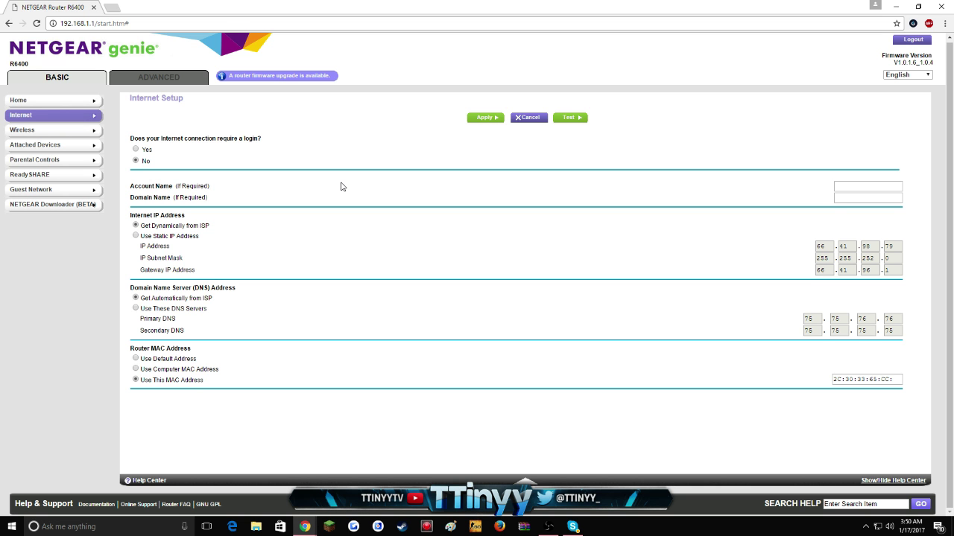
{"action": "left_click", "coordinate": [548, 526]}
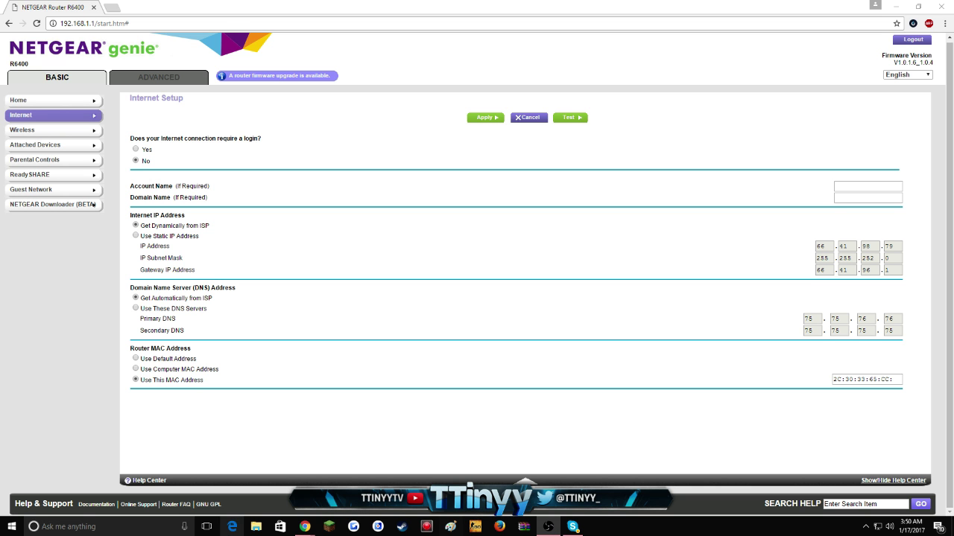